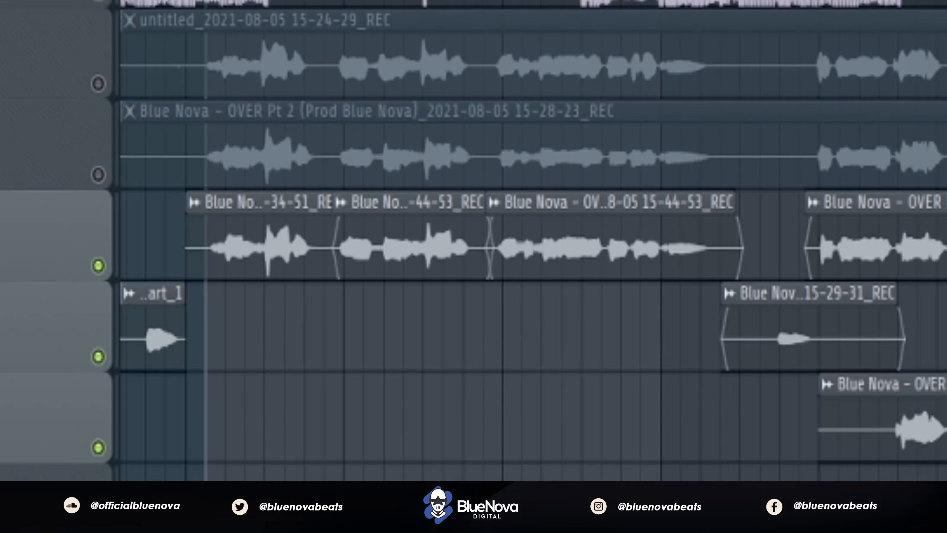
Play back the opening vocal clips in the playlist and stop playback
key(space)
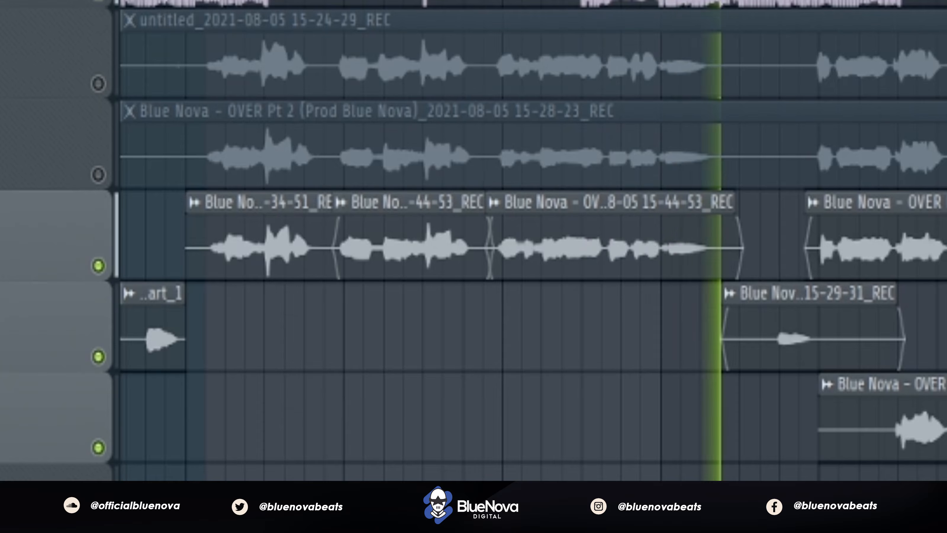
key(space)
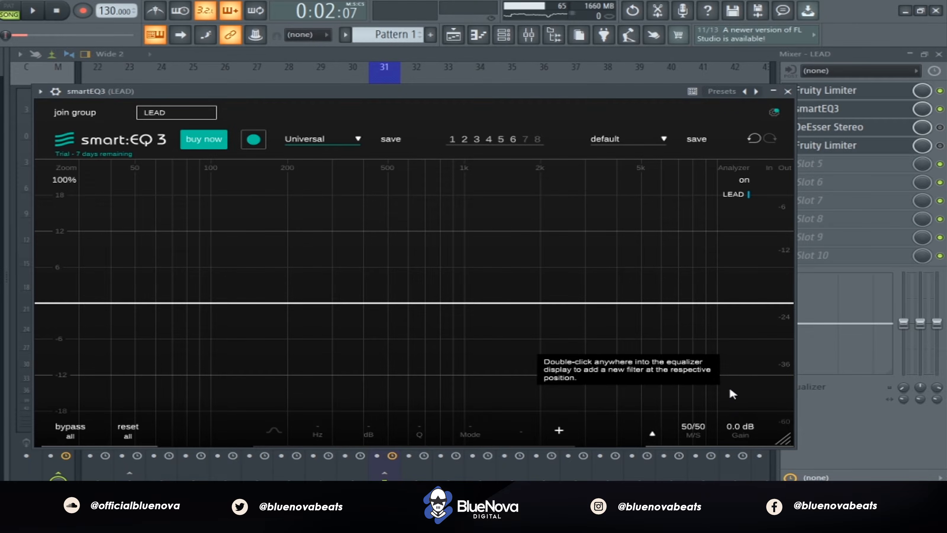
Have smart:EQ 3 learn the LEAD vocal with the Universal profile during song playback, and stop playback once the curve is generated
click(256, 142)
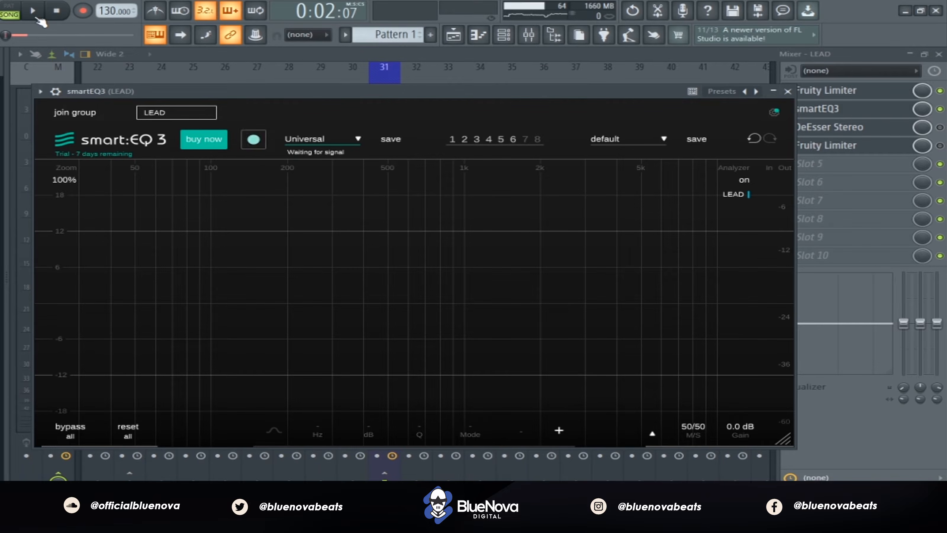
key(space)
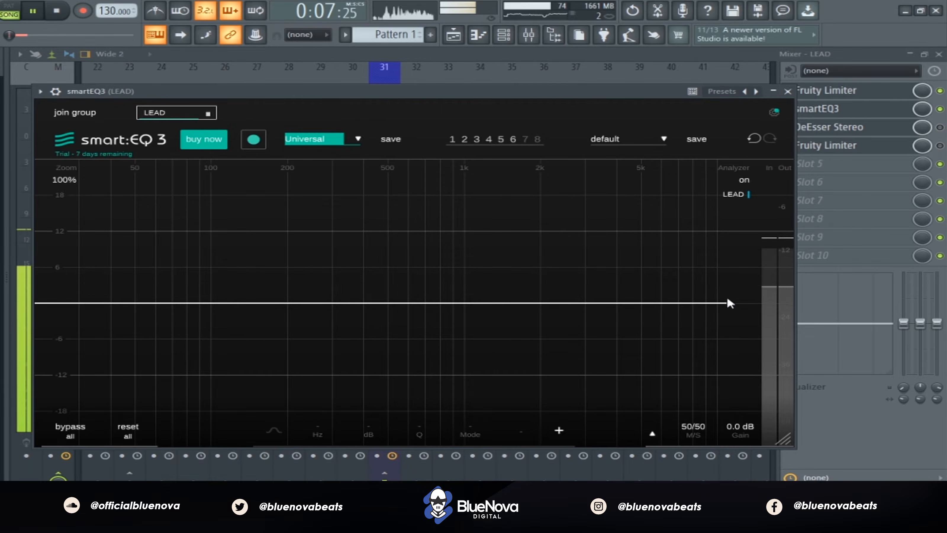
click(60, 14)
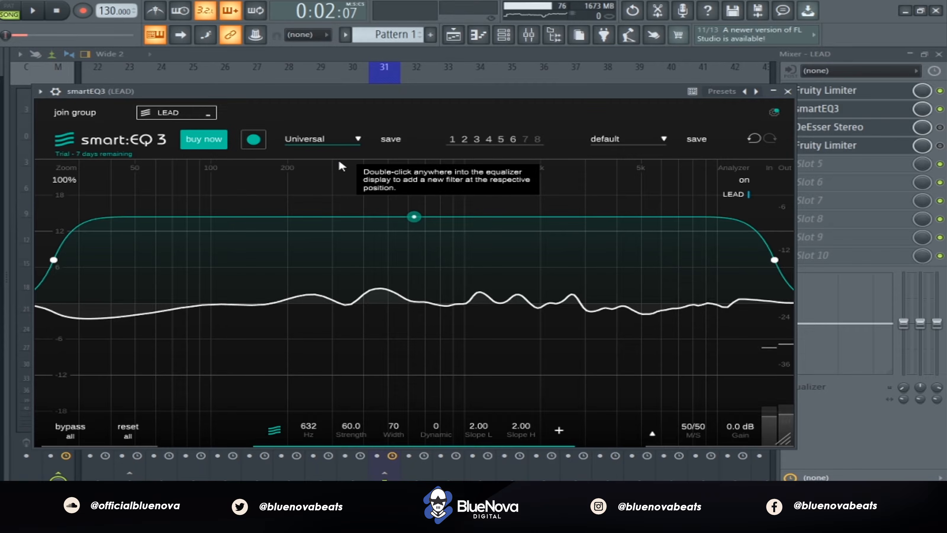
Move the smart filter's centre to about 2.8 kHz and set its strength to -60
drag(414, 216, 585, 229)
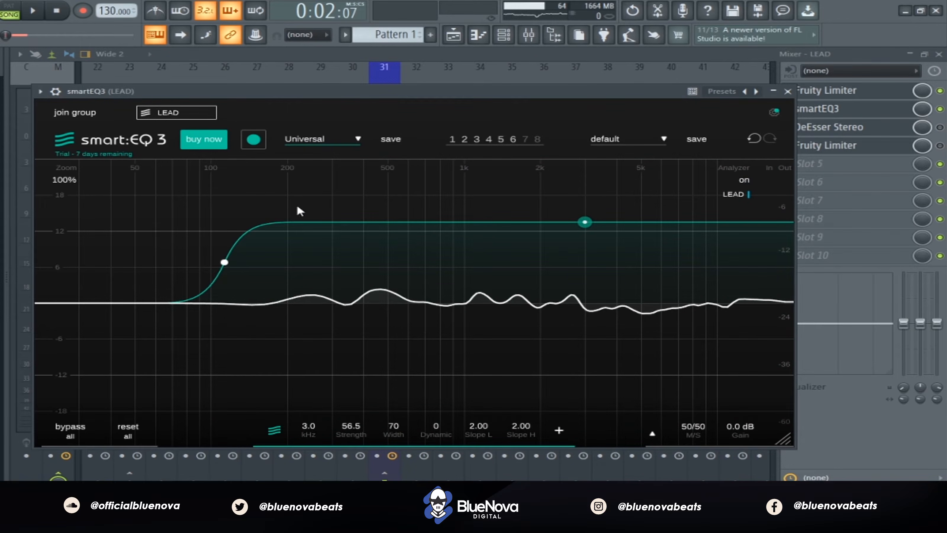
drag(585, 222, 585, 174)
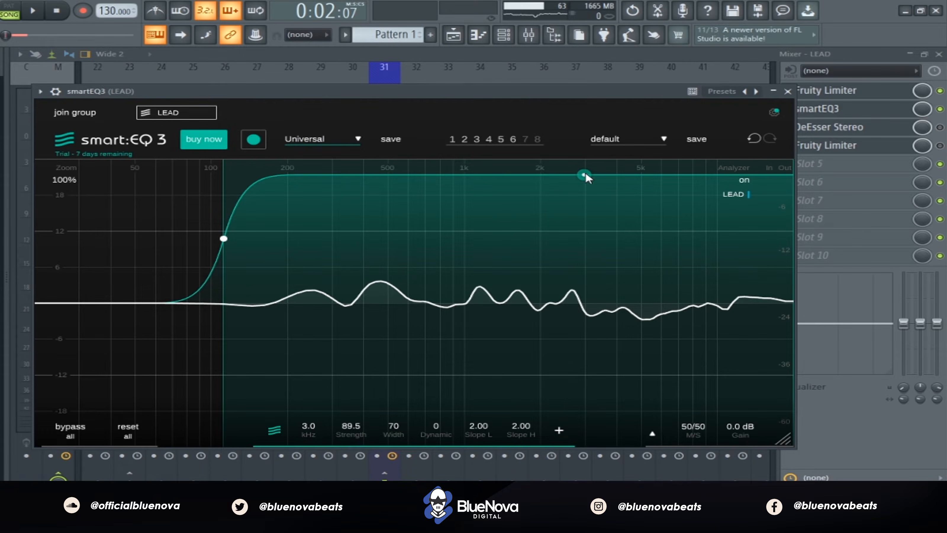
drag(586, 175, 577, 385)
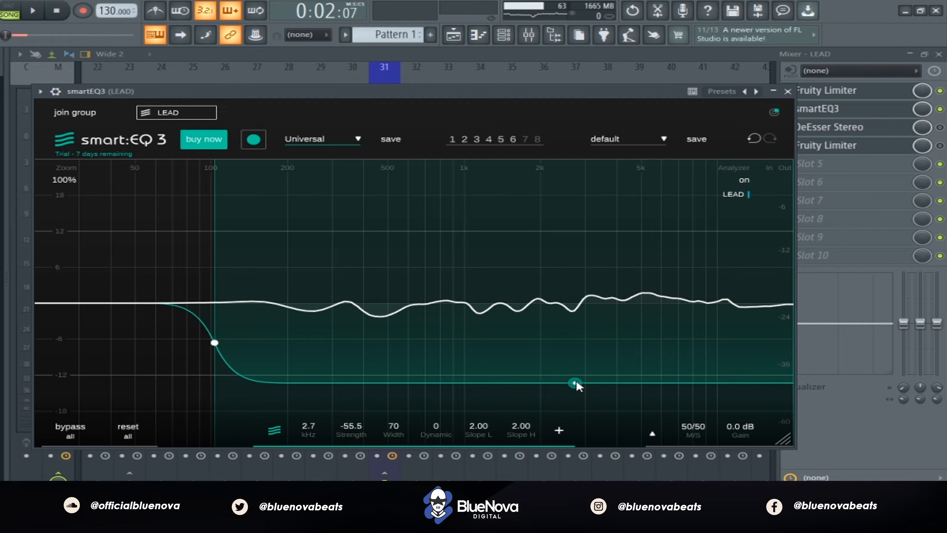
drag(577, 384, 578, 390)
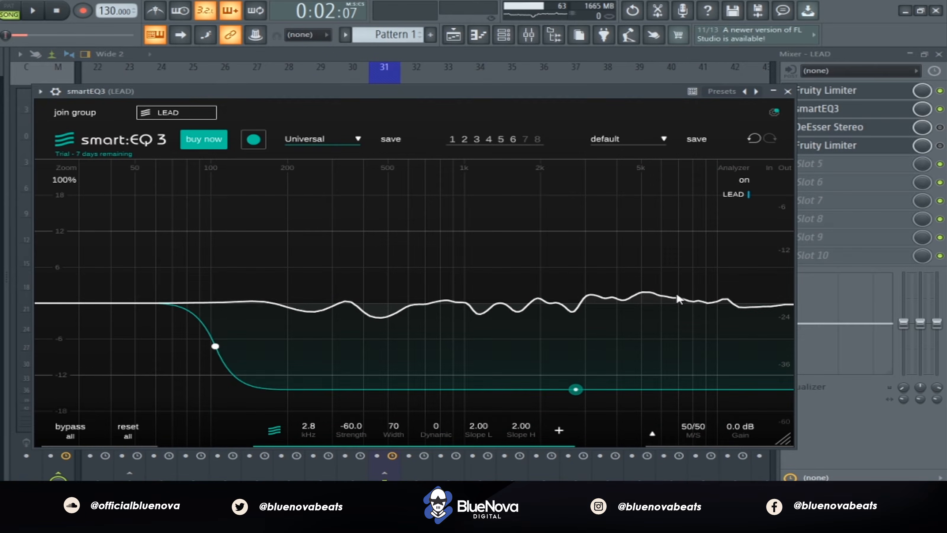
Add a high-shelf filter to the LEAD EQ at about 7.8 kHz with a 9.3 dB boost
double_click(691, 301)
drag(697, 301, 742, 257)
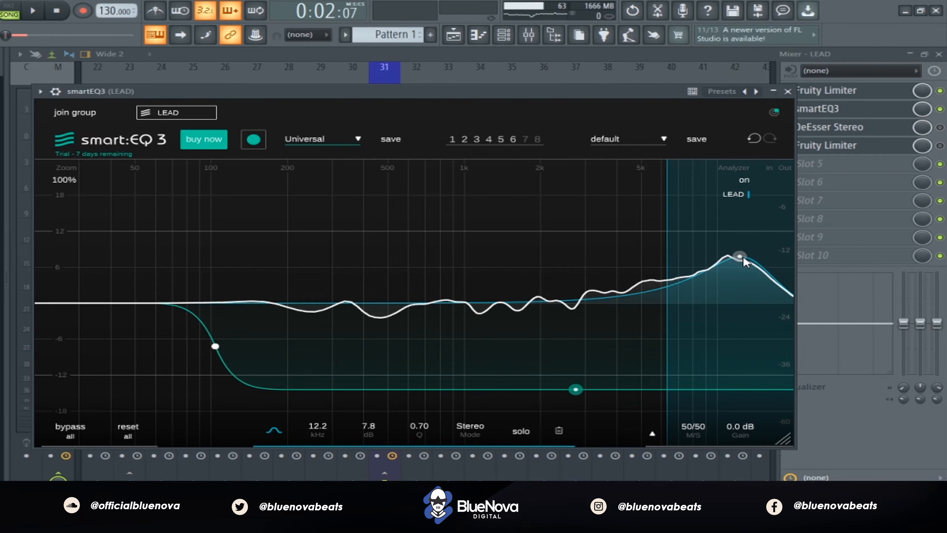
click(278, 429)
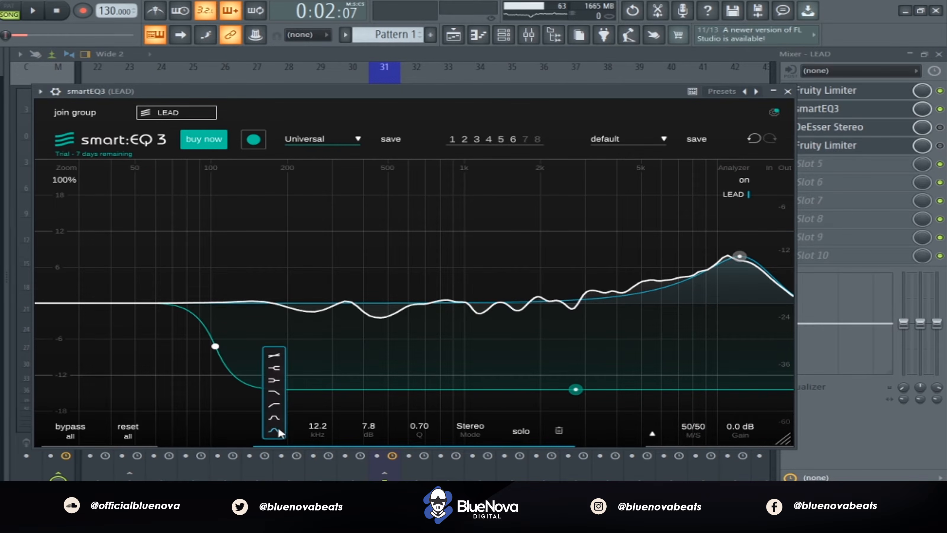
click(273, 367)
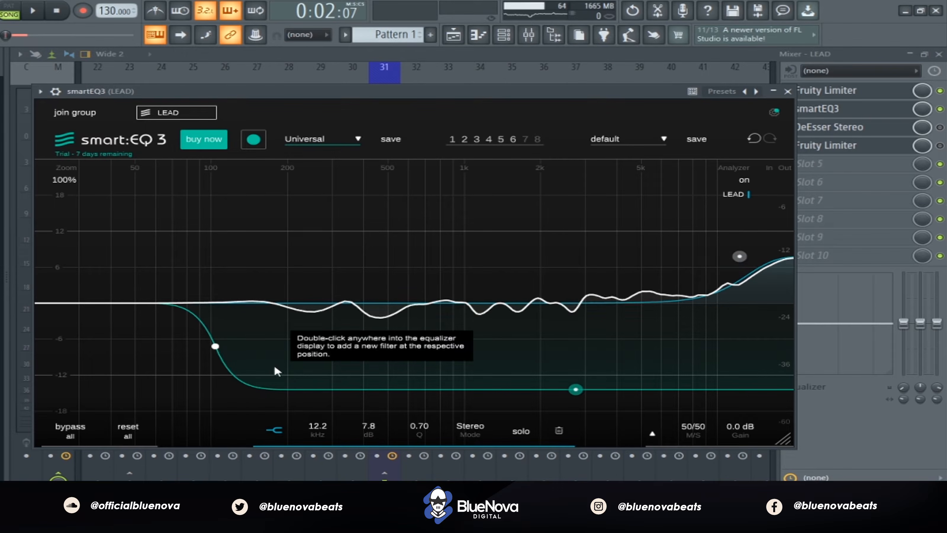
drag(741, 254, 696, 239)
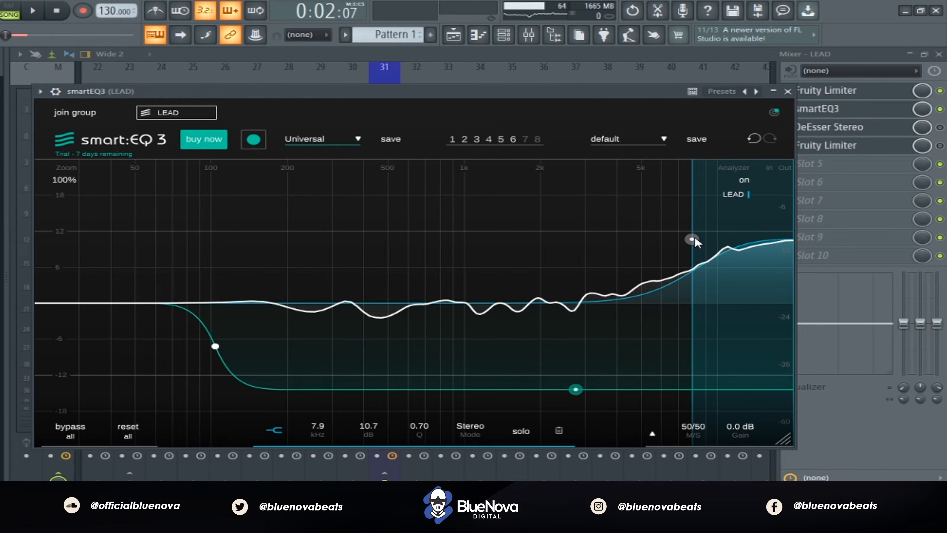
drag(696, 239, 692, 247)
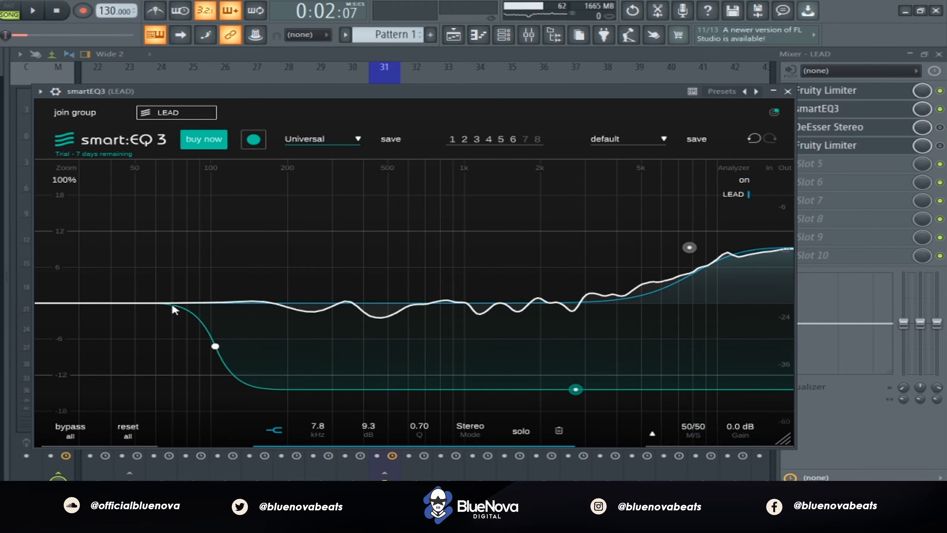
Add a low-cut filter at about 103 Hz and set its Q to 0.50
double_click(208, 301)
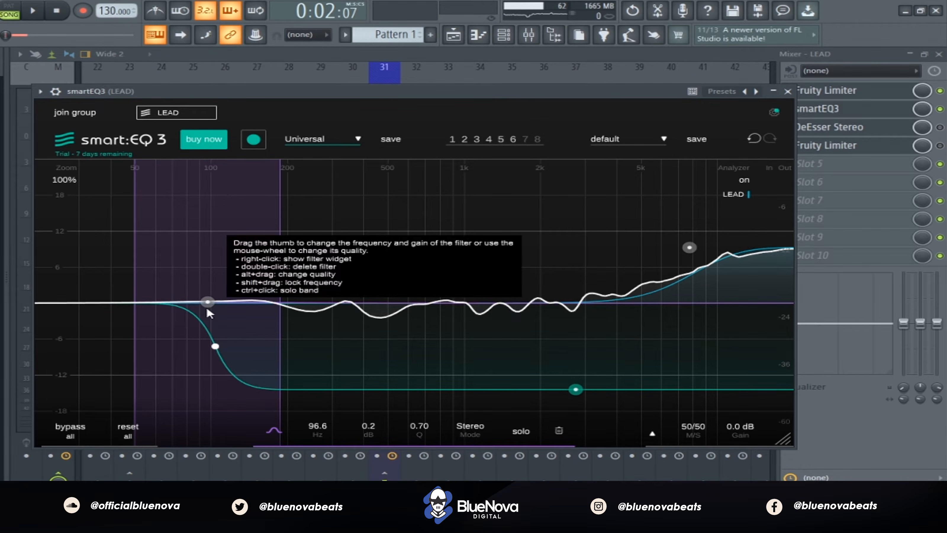
drag(206, 309, 204, 318)
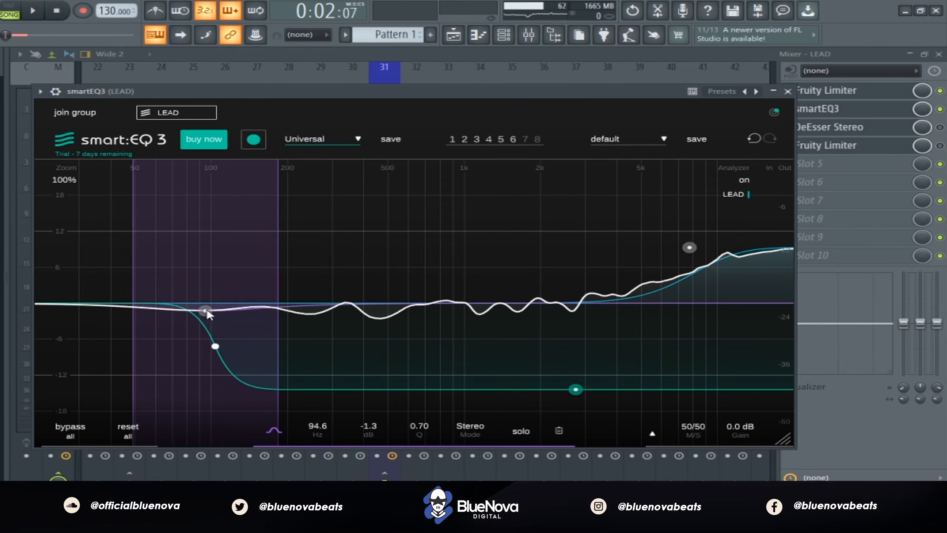
right_click(273, 431)
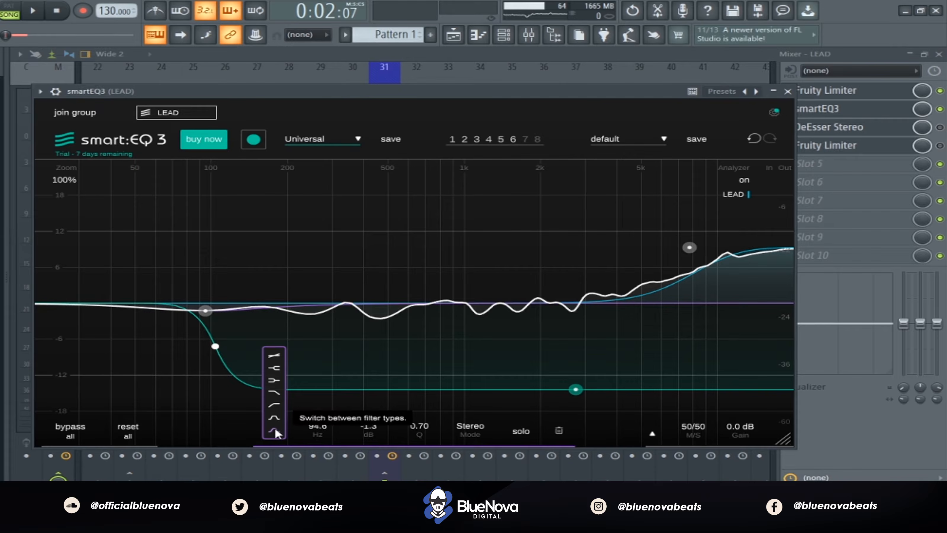
click(275, 405)
drag(201, 320, 214, 321)
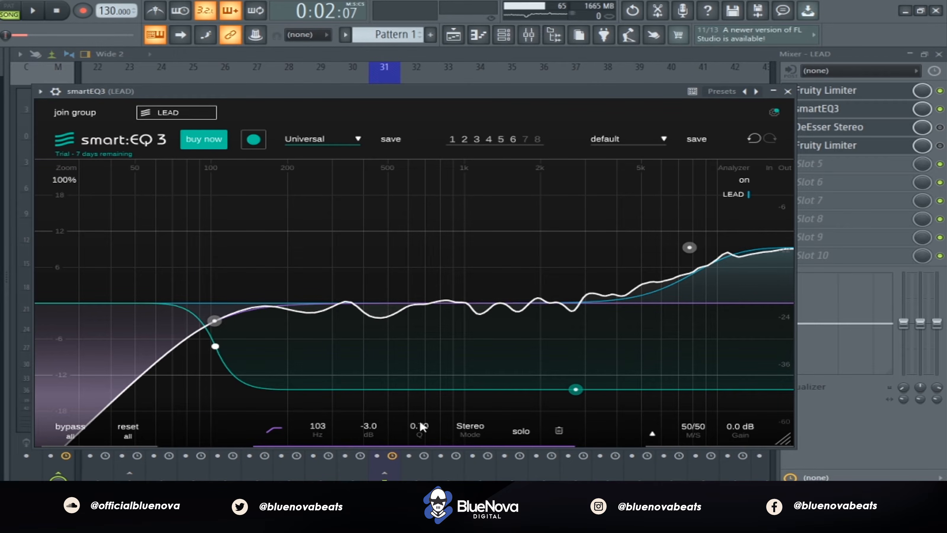
mouse_move(435, 422)
mouse_down()
mouse_move(381, 424)
mouse_move(418, 425)
mouse_up()
scroll(419, 428, down, 3)
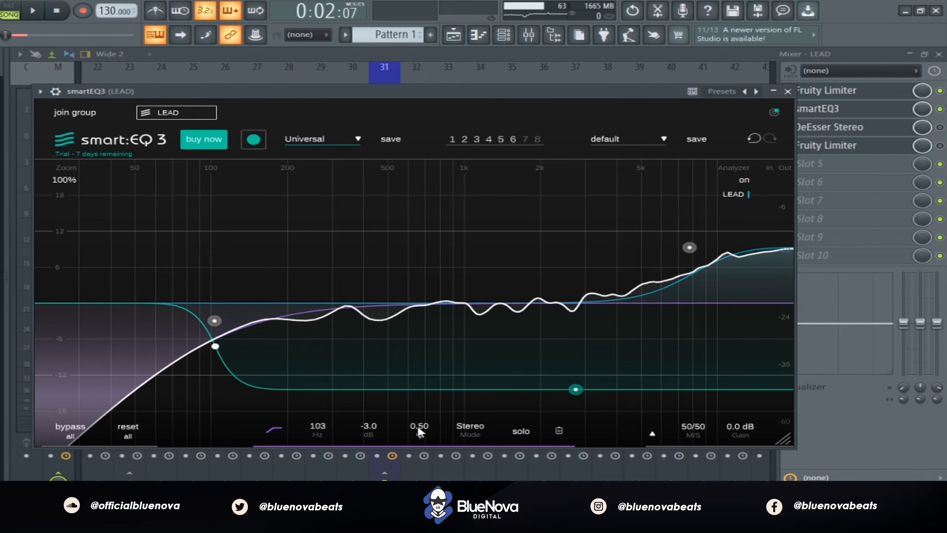
Narrow the smart filter to a width of 51 centred at 1.5 kHz, and move the low cut to 122 Hz
click(220, 348)
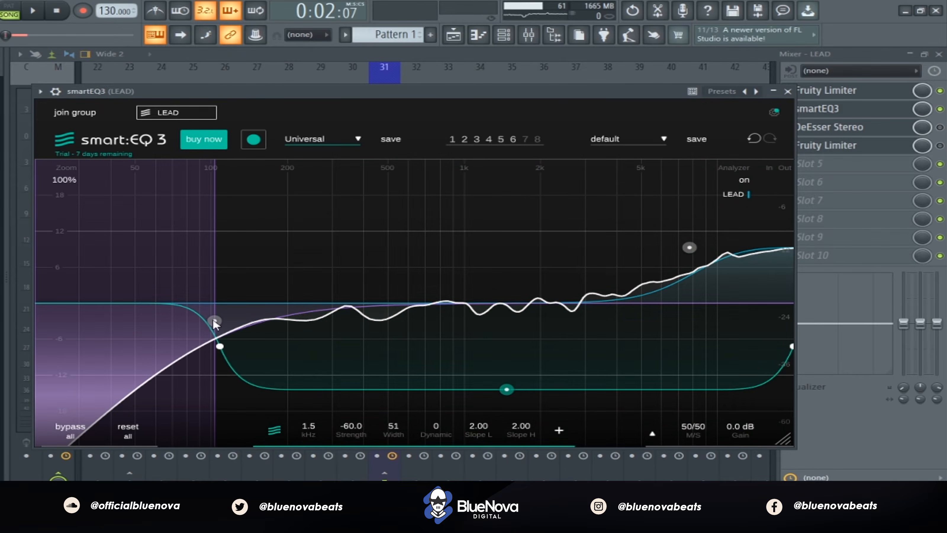
drag(214, 319, 224, 320)
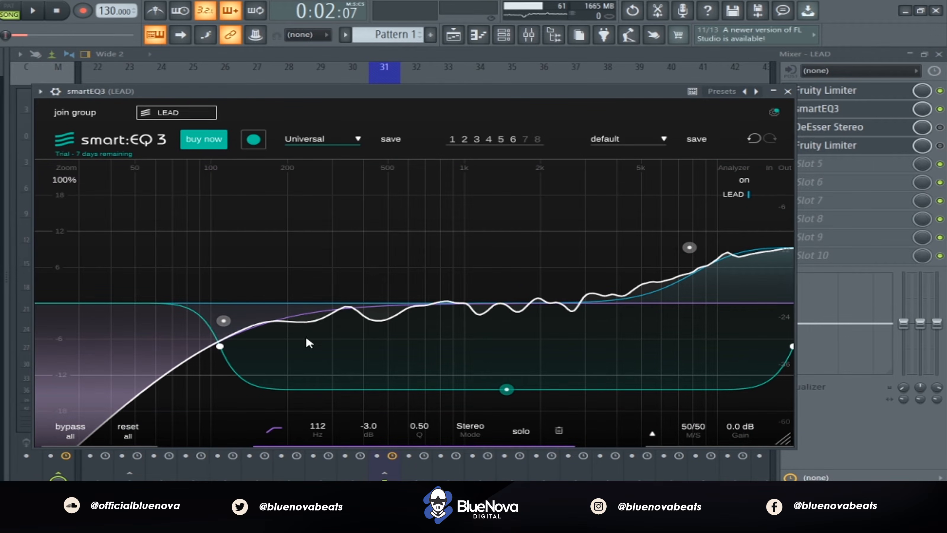
drag(227, 323, 238, 324)
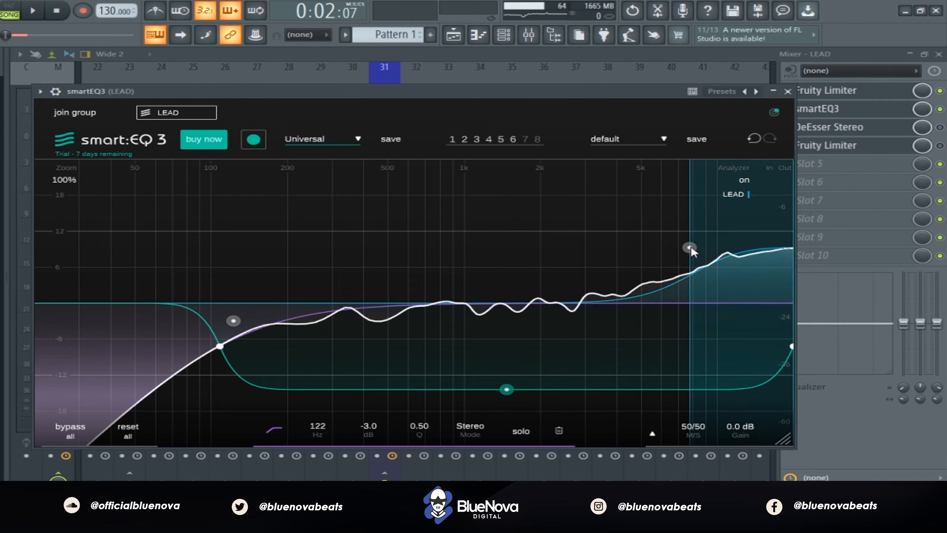
Compare the vocal with the EQ active and with all filters bypassed during playback, leaving the EQ active and playback stopped
click(33, 11)
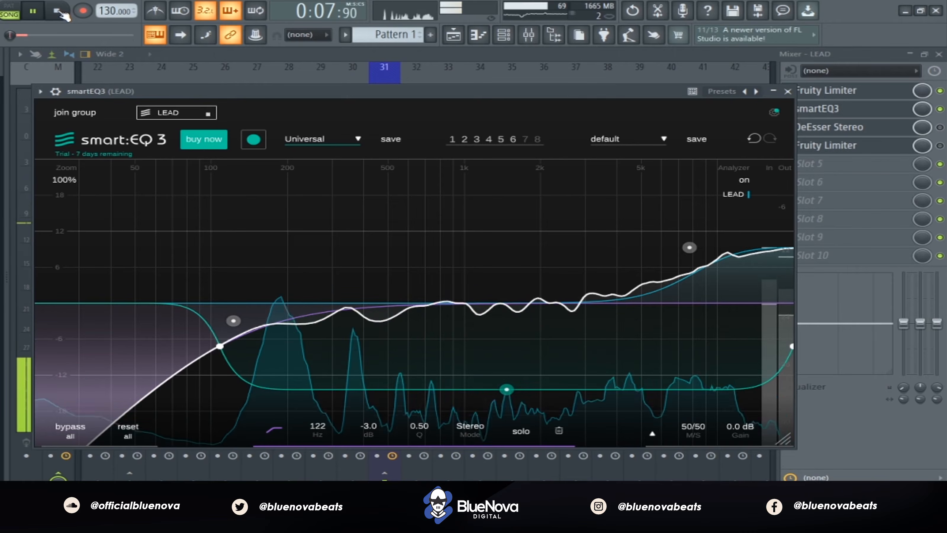
click(58, 11)
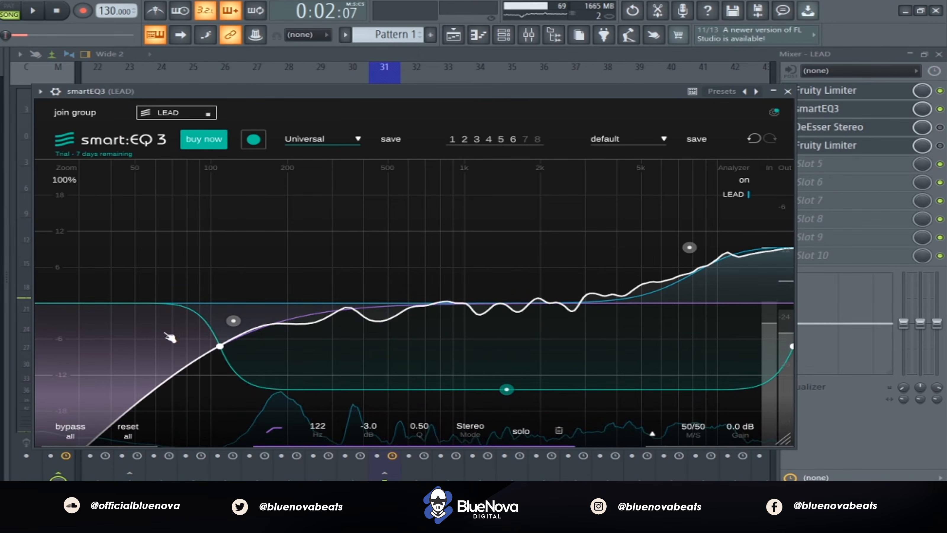
click(79, 433)
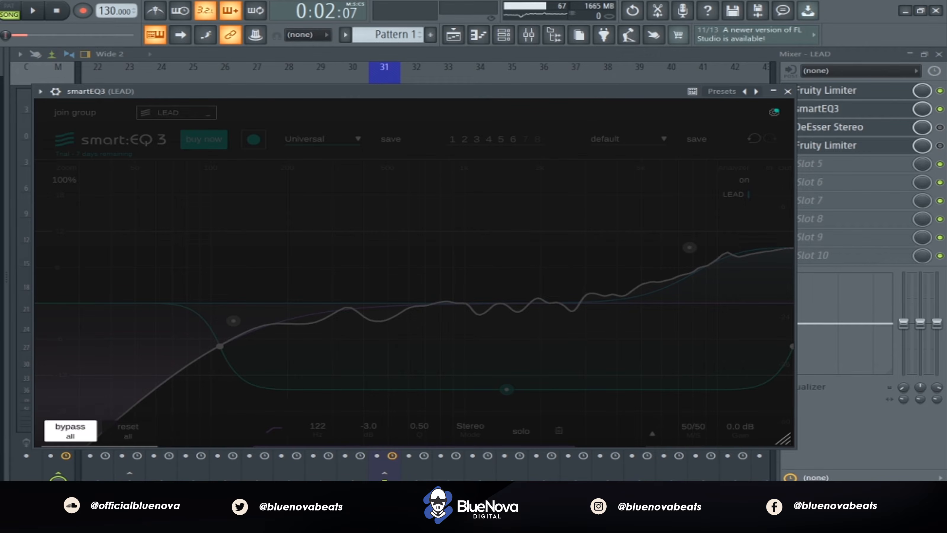
key(space)
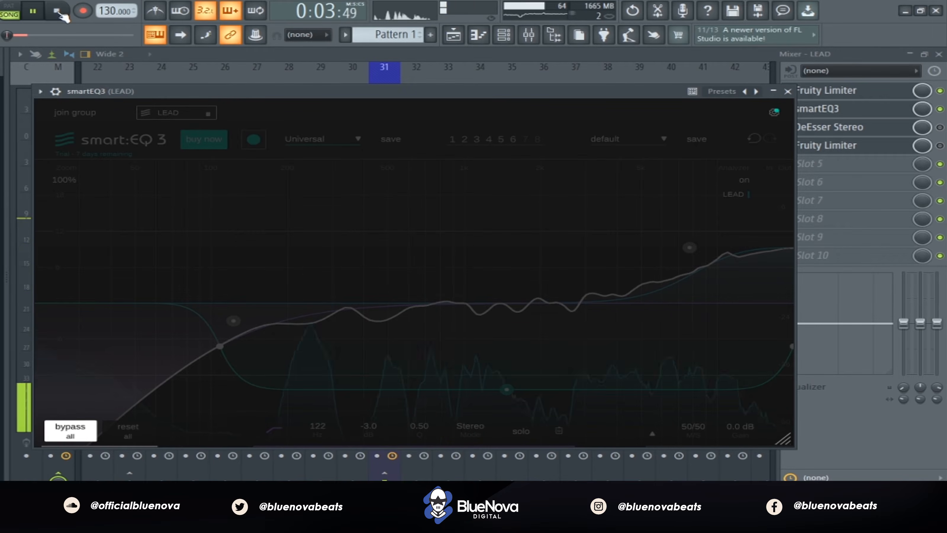
click(73, 431)
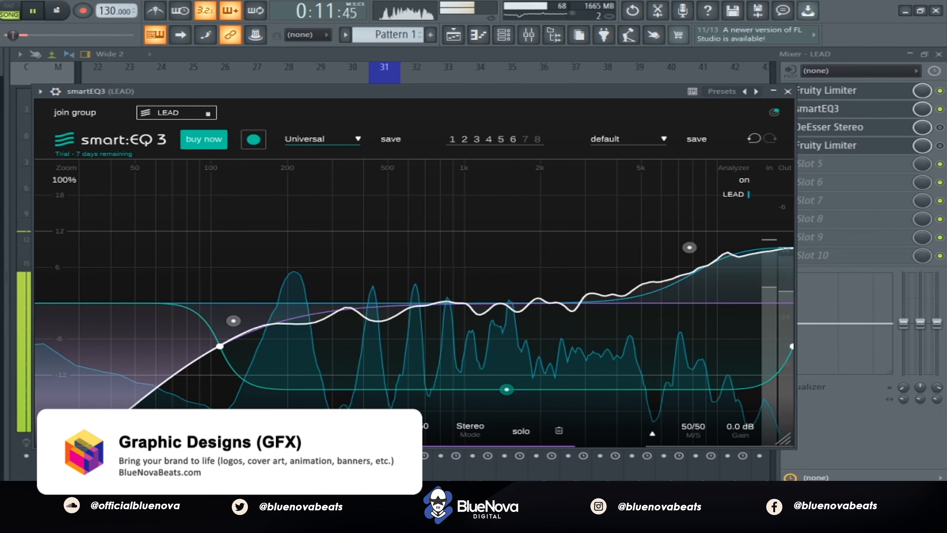
click(57, 11)
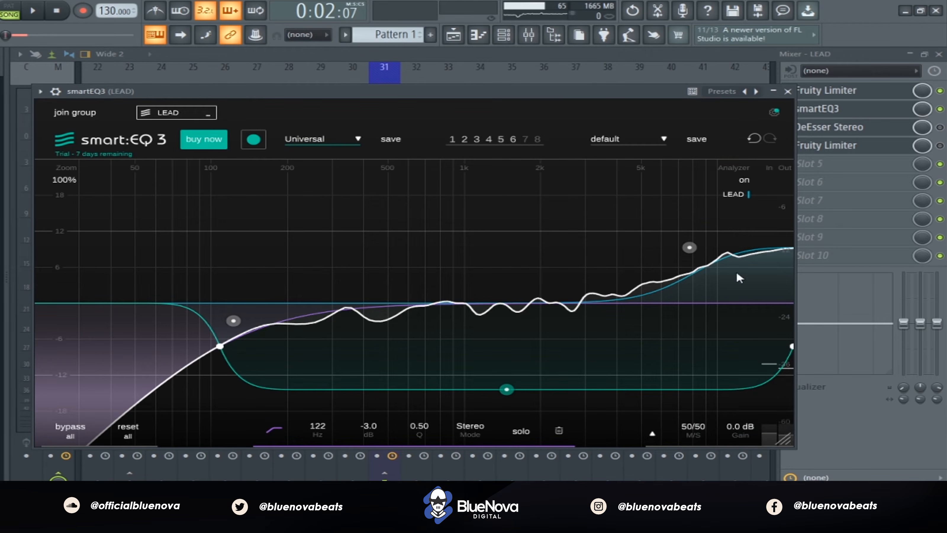
Raise the high shelf to about 10.5 dB at 7.9 kHz and move the low cut to 132 Hz
drag(689, 247, 691, 241)
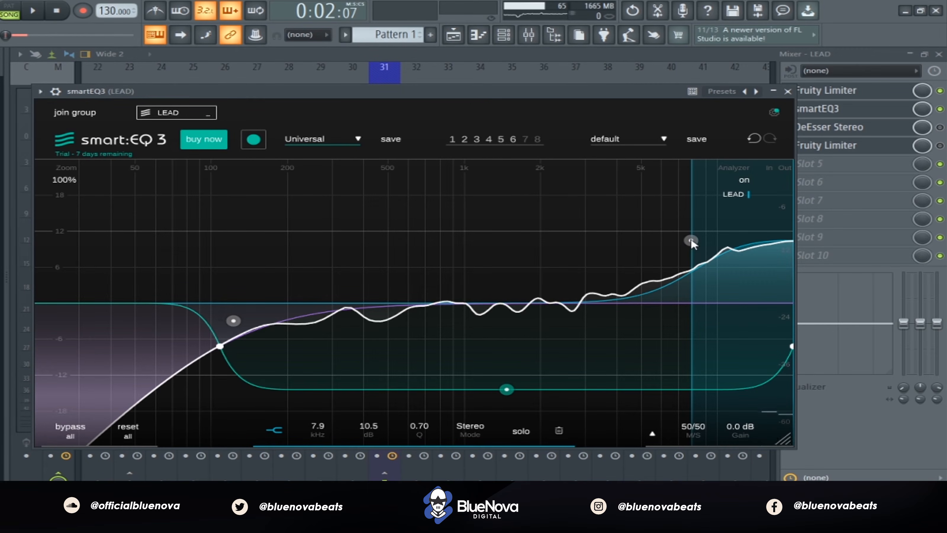
drag(232, 322, 241, 324)
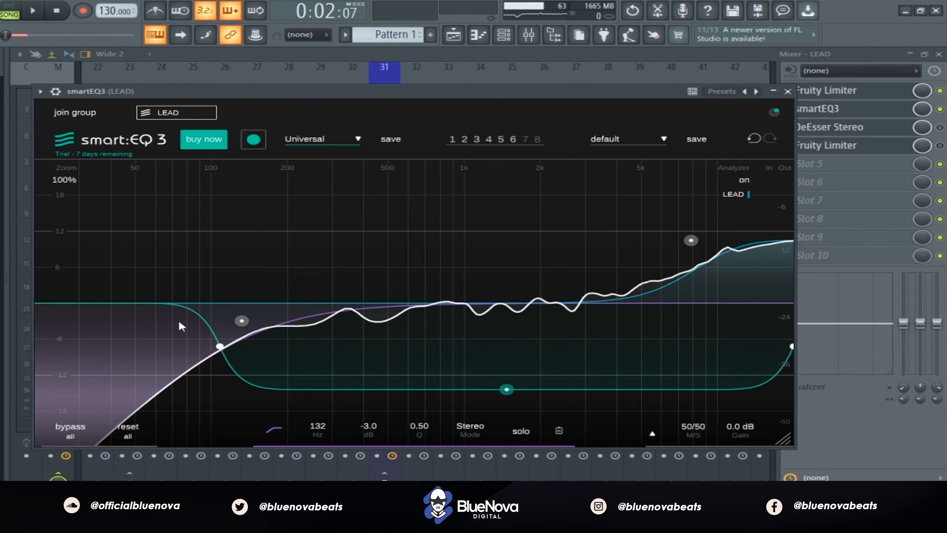
Add a second low-cut filter at about 122 Hz and set its Q to 1.35
double_click(172, 302)
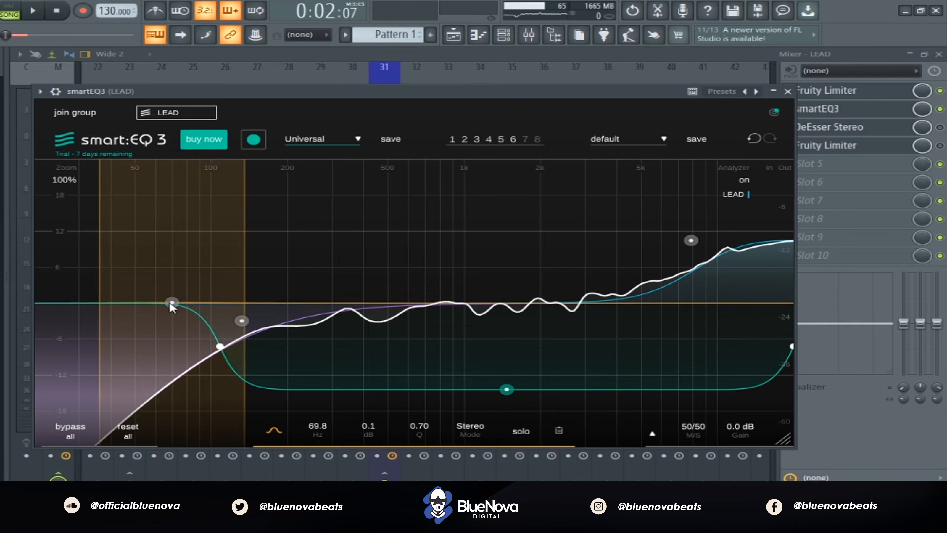
drag(171, 303, 224, 302)
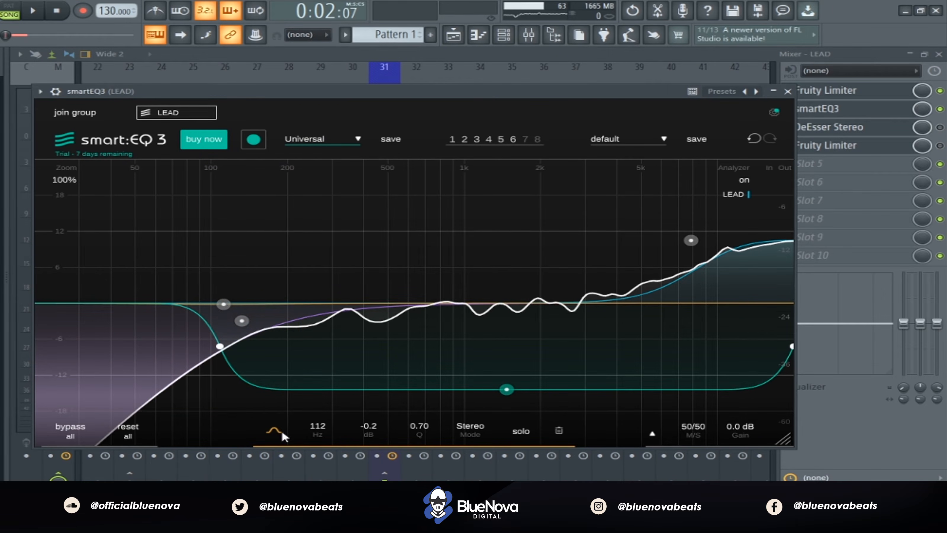
click(273, 432)
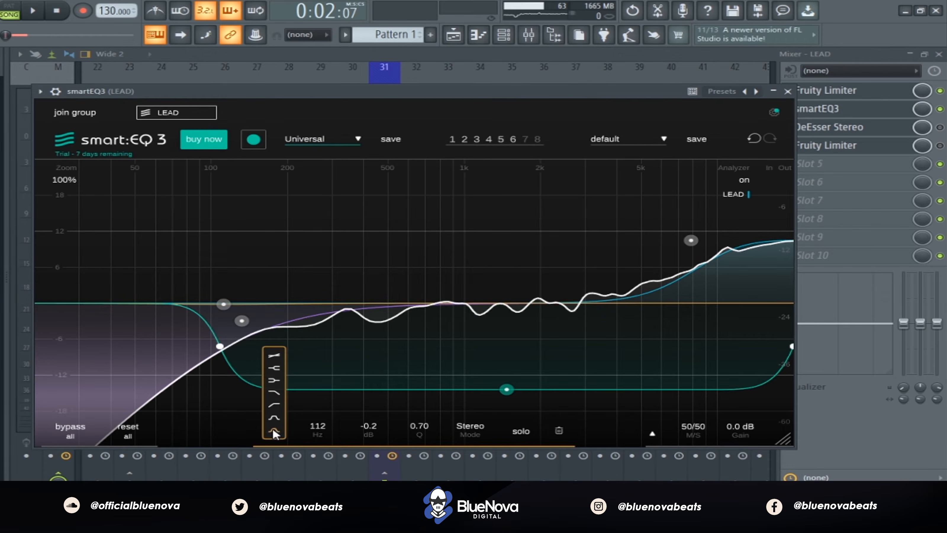
click(272, 404)
drag(222, 320, 235, 319)
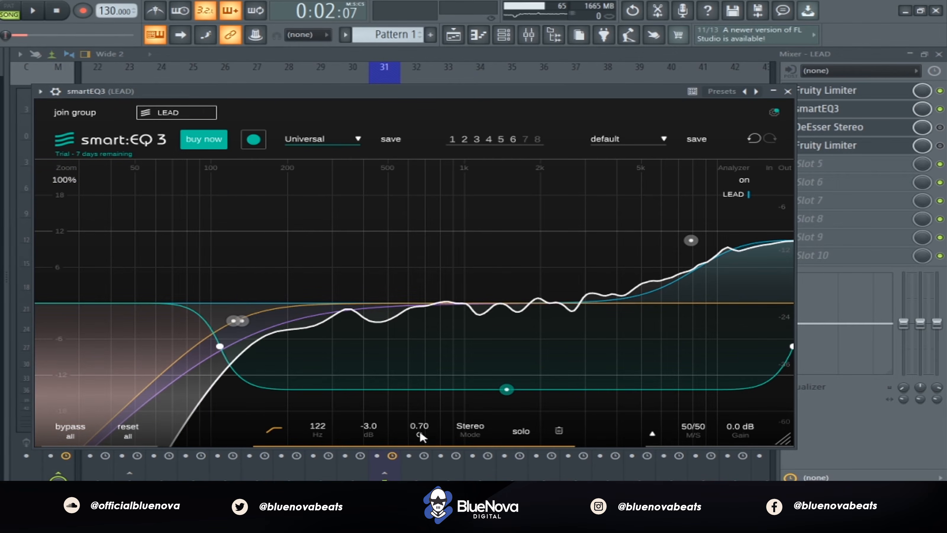
scroll(431, 427, up, 6)
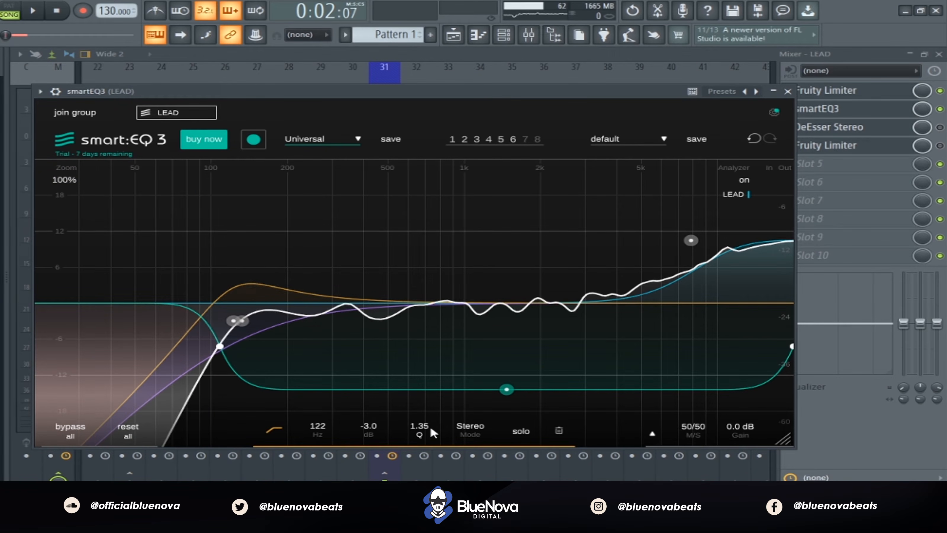
Set the second low cut to 127 Hz with a Q of 0.79, and add a bell boost of about 2.8 dB at 4.1 kHz
scroll(432, 429, down, 5)
scroll(429, 423, down, 1)
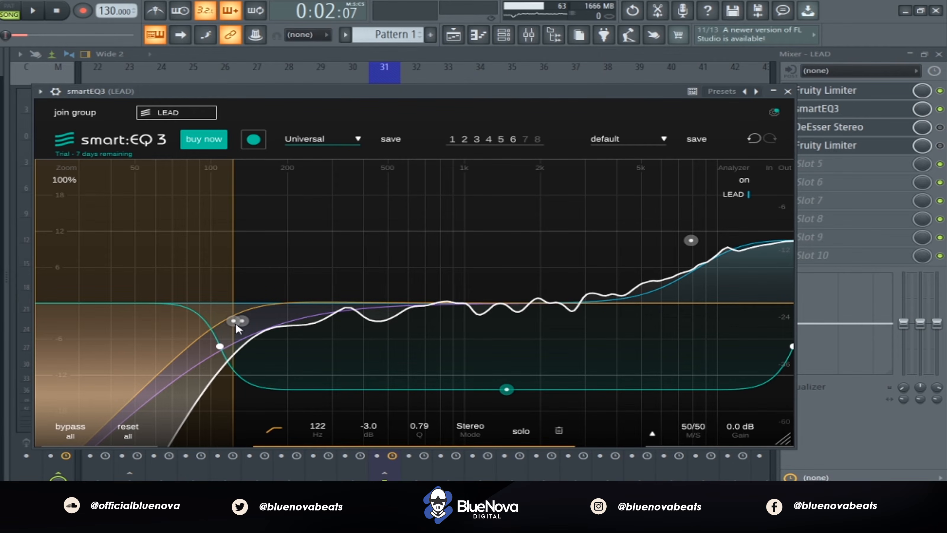
drag(236, 325, 238, 325)
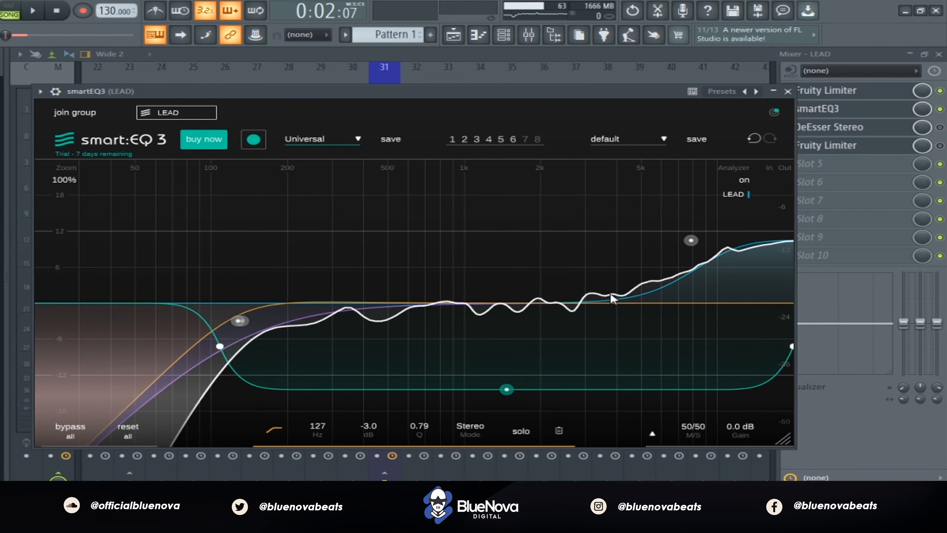
double_click(612, 294)
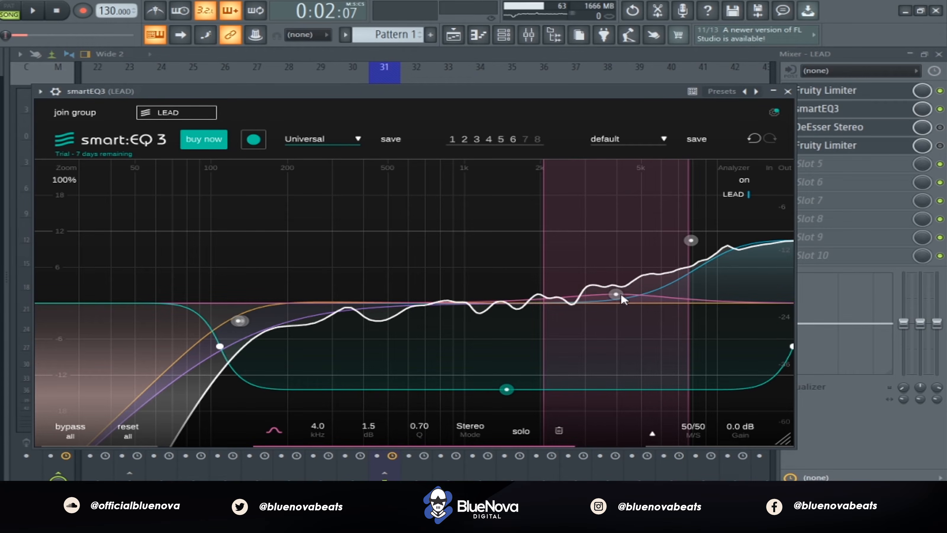
drag(623, 289, 623, 285)
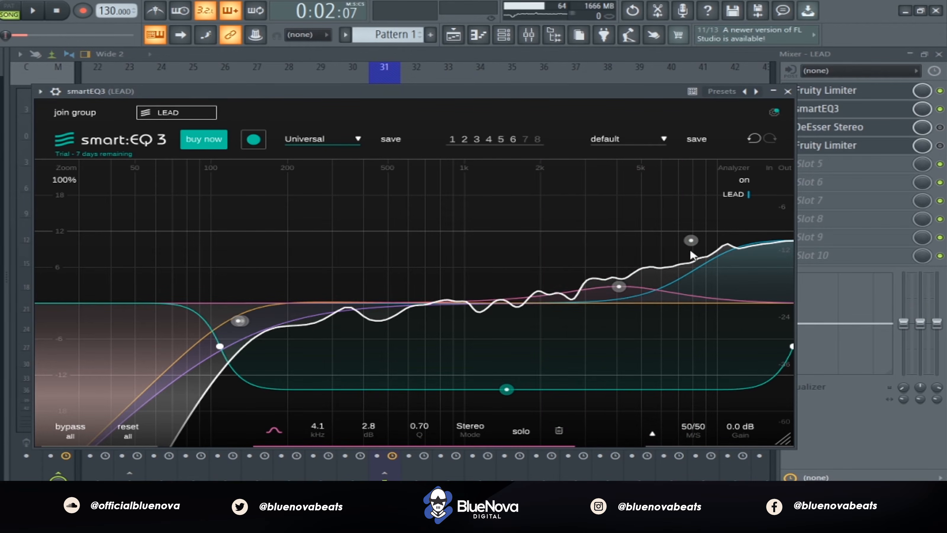
Raise the high shelf to about 12.7 dB at 8.2 kHz and audition the vocal, leaving playback stopped
mouse_move(691, 241)
mouse_down()
mouse_move(692, 284)
mouse_move(719, 214)
mouse_move(698, 227)
mouse_up()
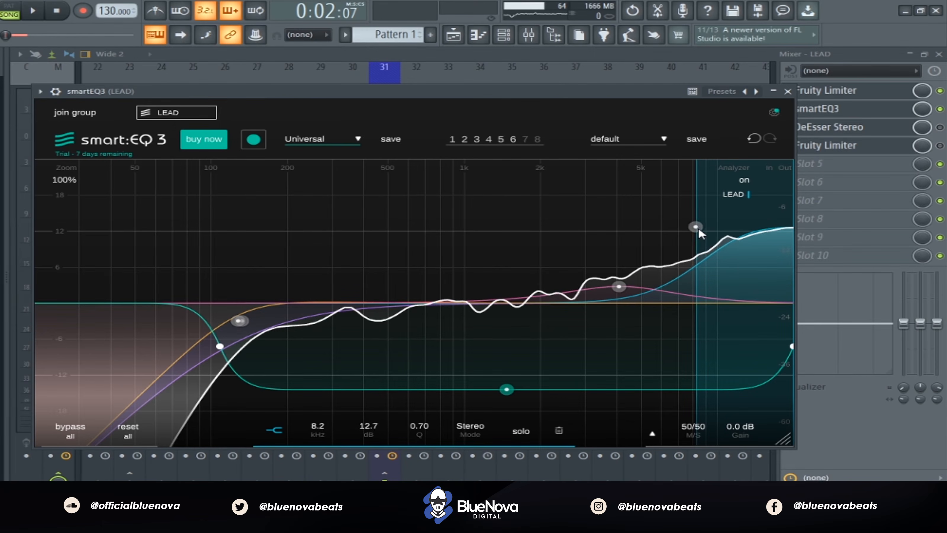
click(41, 14)
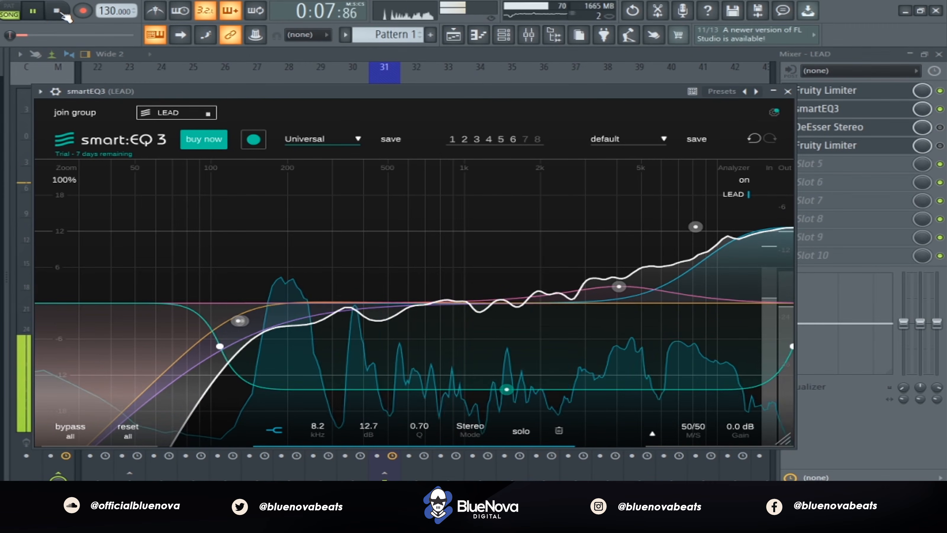
click(60, 12)
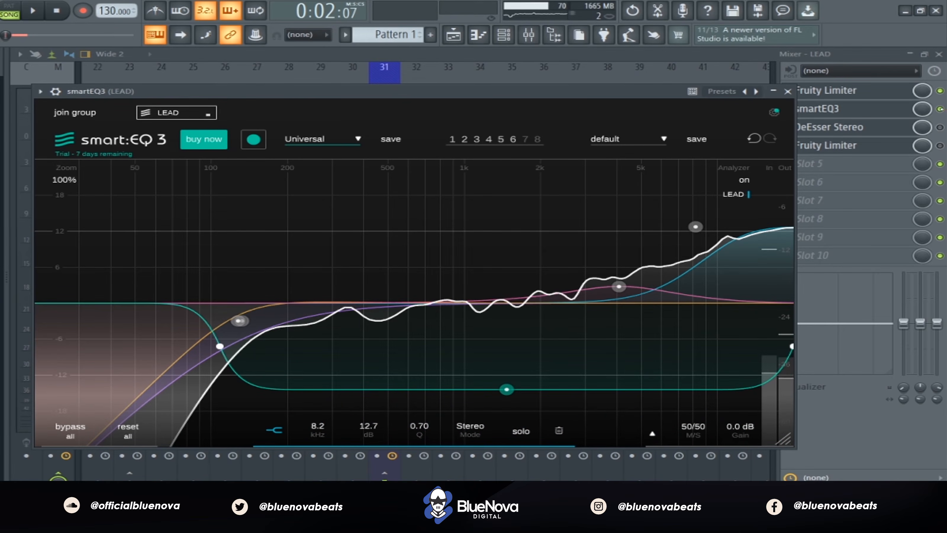
Enable DeEsser Stereo on the LEAD track and lower its threshold to -26.6 during playback, leaving playback stopped
click(939, 127)
click(879, 127)
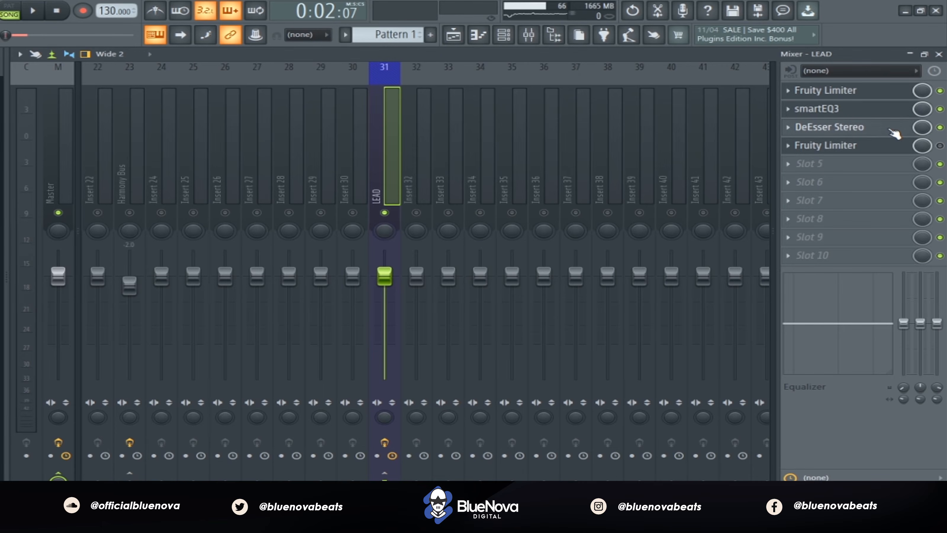
click(894, 132)
drag(141, 188, 140, 209)
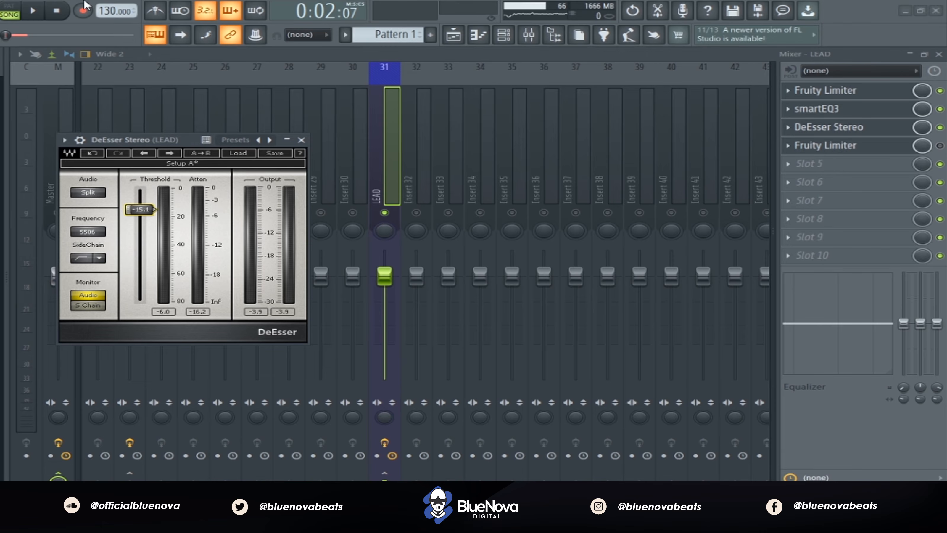
click(33, 10)
drag(147, 211, 148, 228)
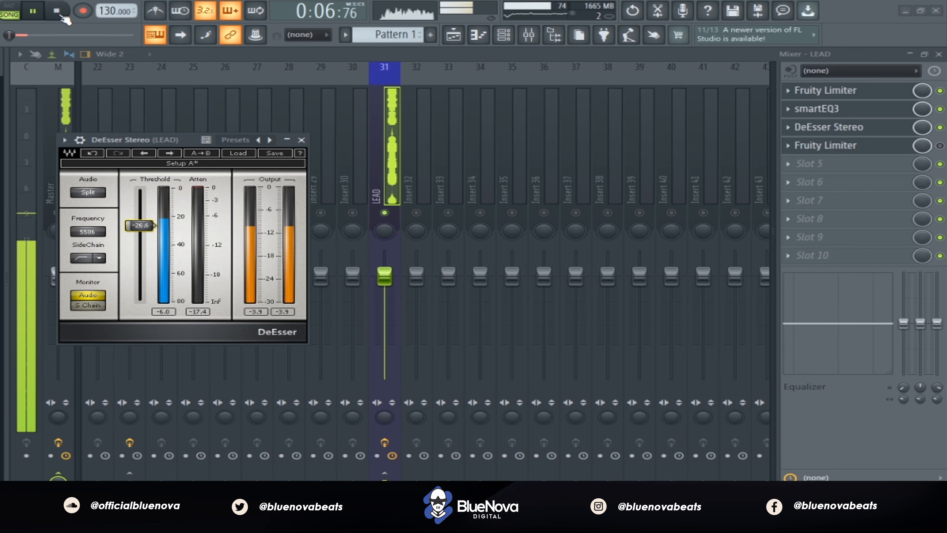
click(56, 10)
Enable the Fruity Limiter that follows DeEsser Stereo on the LEAD track and open it
click(939, 146)
click(896, 145)
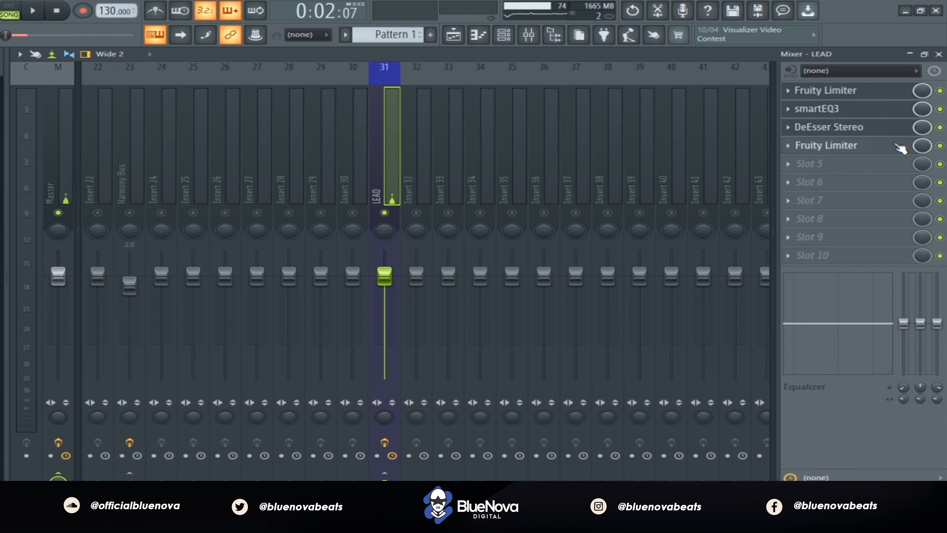
click(900, 147)
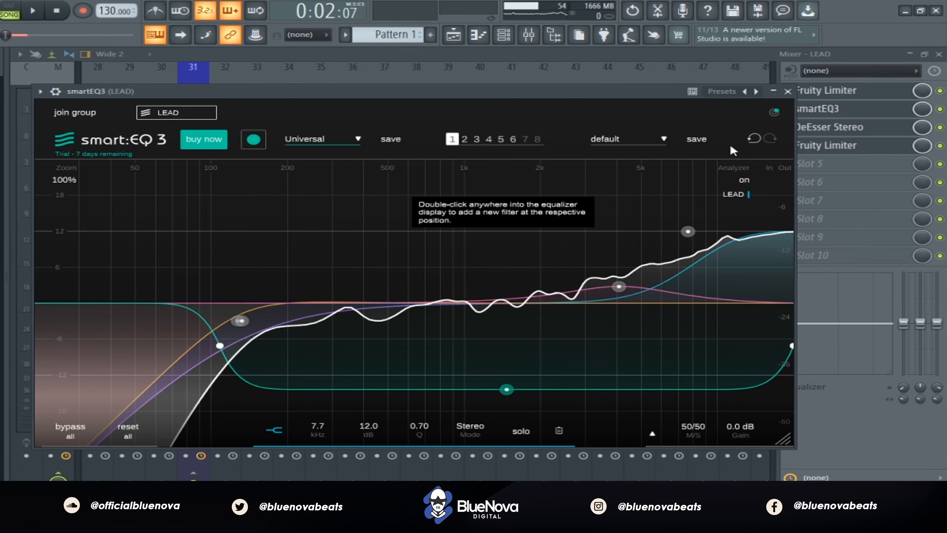
Undo the last three filter changes in smart:EQ 3 and redo two of them, the bell move and the first shelf raise
click(755, 139)
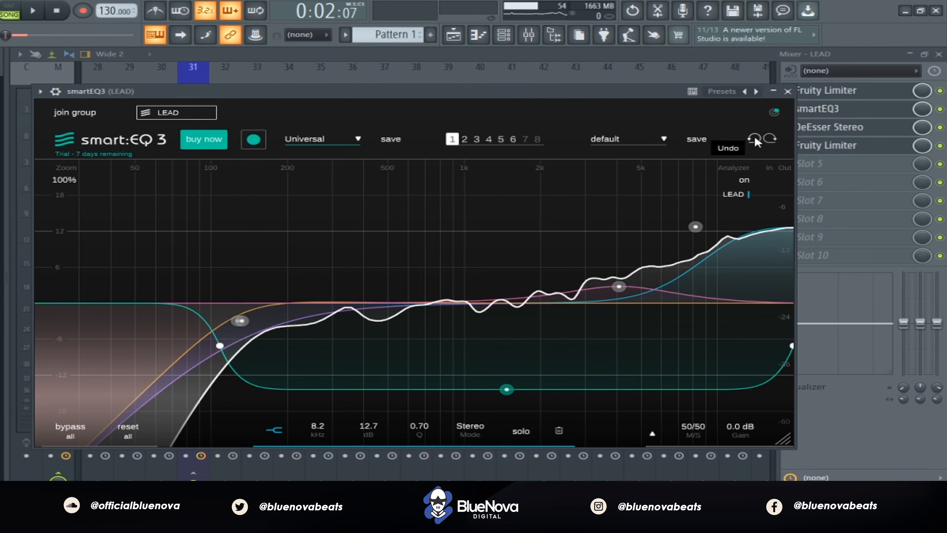
click(755, 138)
click(755, 138)
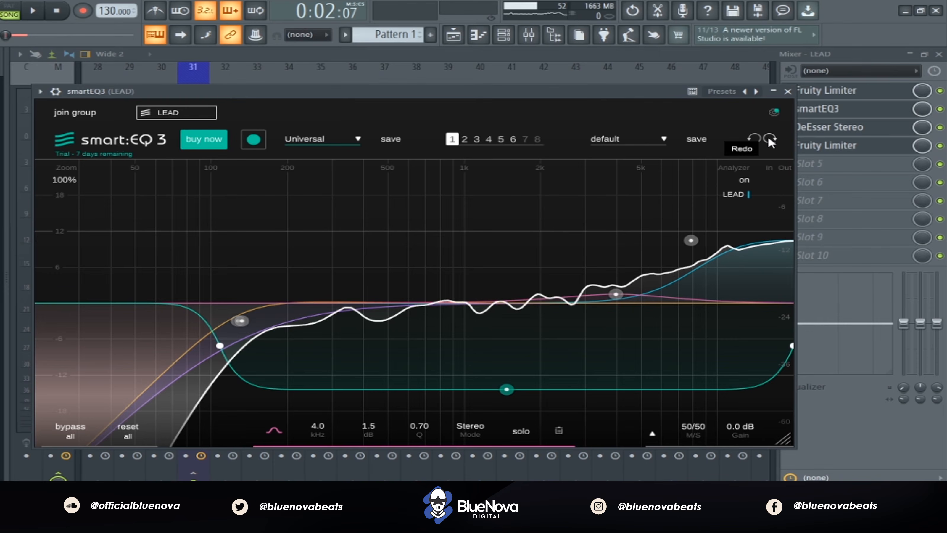
click(770, 139)
click(769, 139)
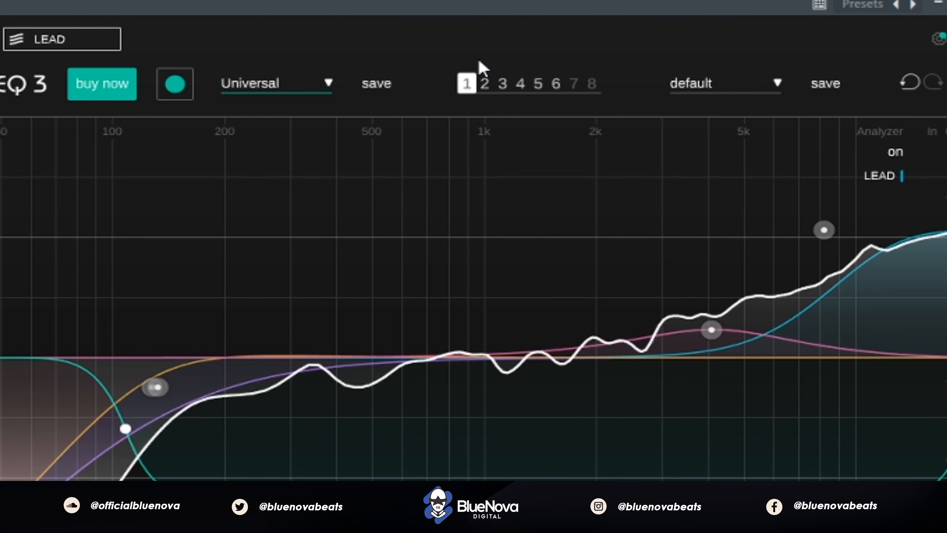
Switch the equalizer to state 2
click(486, 90)
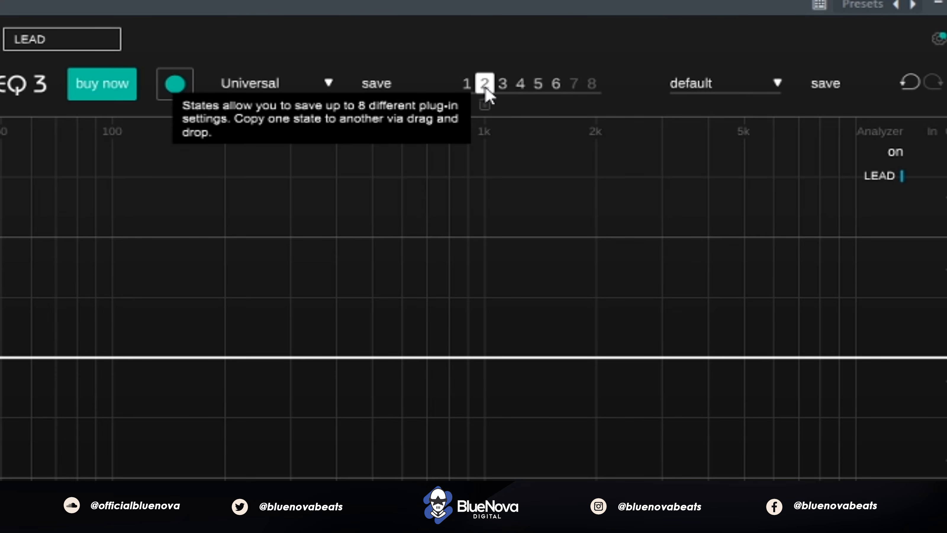